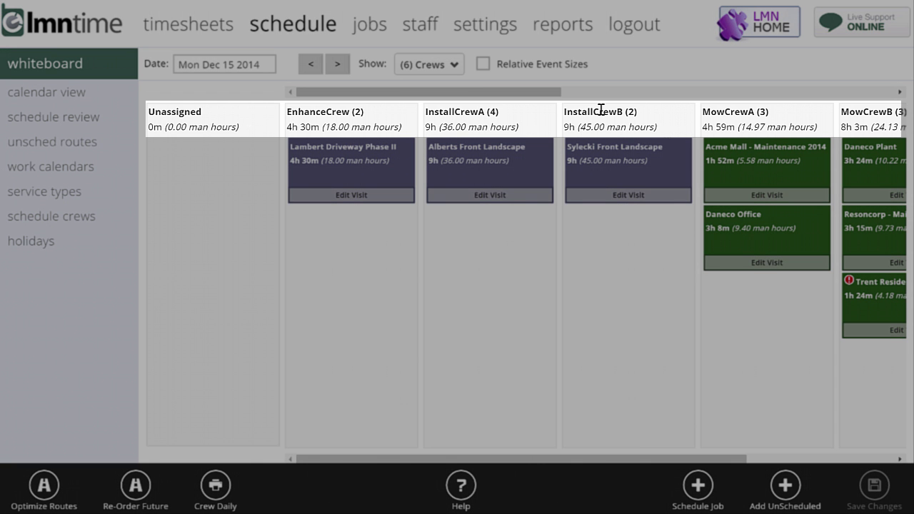
# Examine each crew's scheduled hours, man hours and assigned visits across the Dec 15 2014 whiteboard
pyautogui.moveTo(520, 460); pyautogui.dragTo(565, 454)
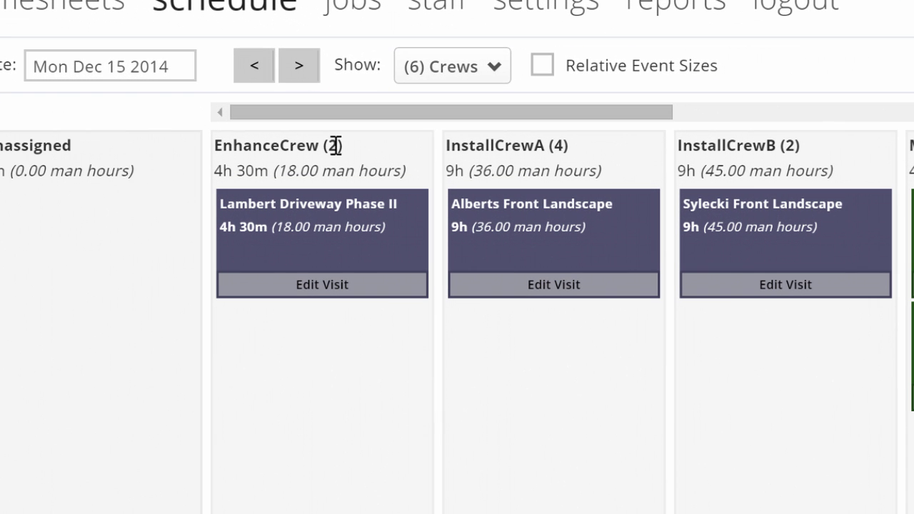
pyautogui.moveTo(337, 146); pyautogui.dragTo(345, 149)
pyautogui.click(387, 157)
pyautogui.moveTo(267, 170); pyautogui.dragTo(333, 284)
pyautogui.click(350, 353)
pyautogui.moveTo(699, 170); pyautogui.dragTo(531, 178)
pyautogui.click(530, 177)
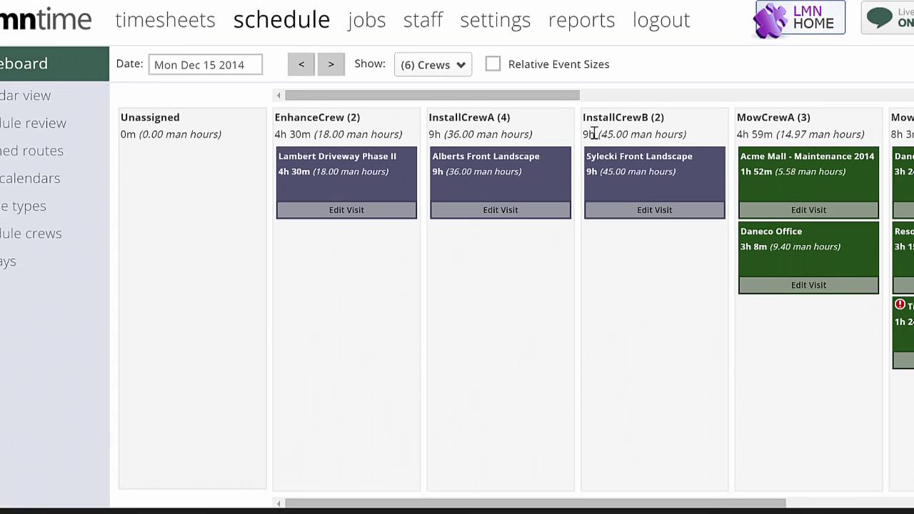
pyautogui.moveTo(685, 172); pyautogui.dragTo(674, 171)
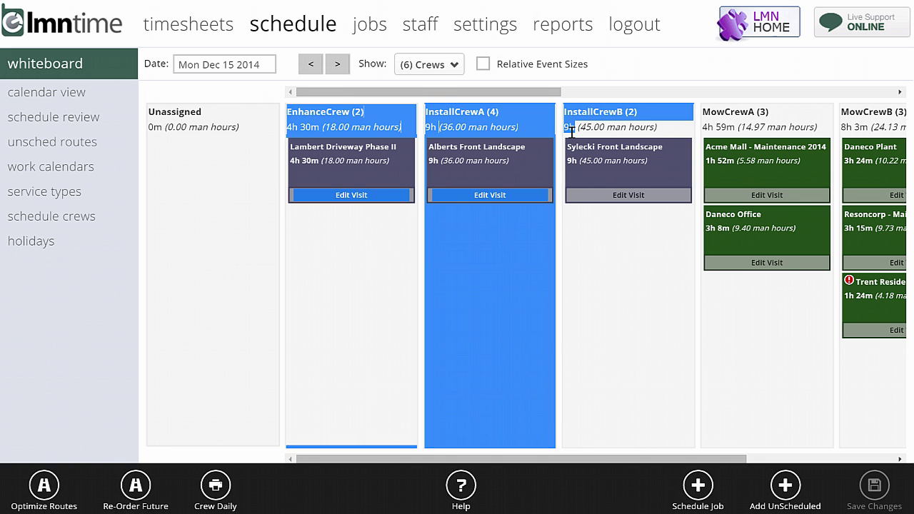
pyautogui.click(572, 133)
pyautogui.moveTo(609, 458); pyautogui.dragTo(758, 461)
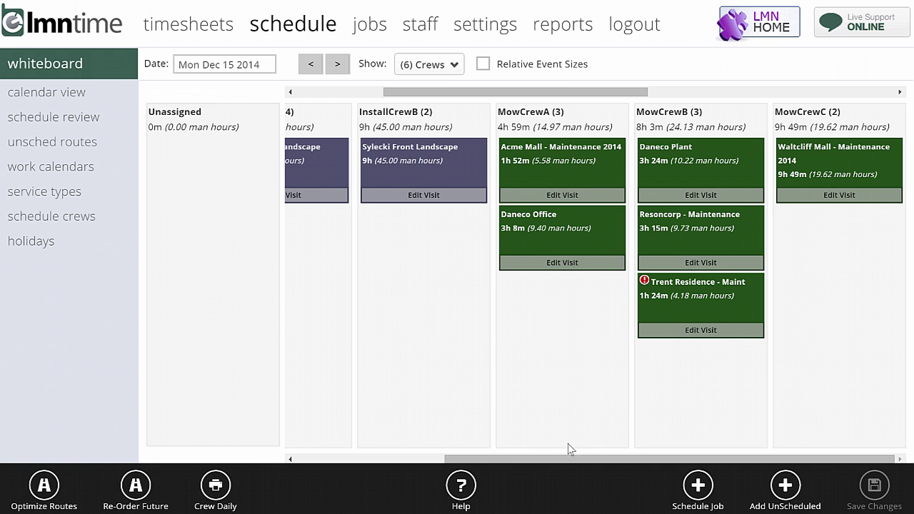
pyautogui.moveTo(564, 459); pyautogui.dragTo(362, 457)
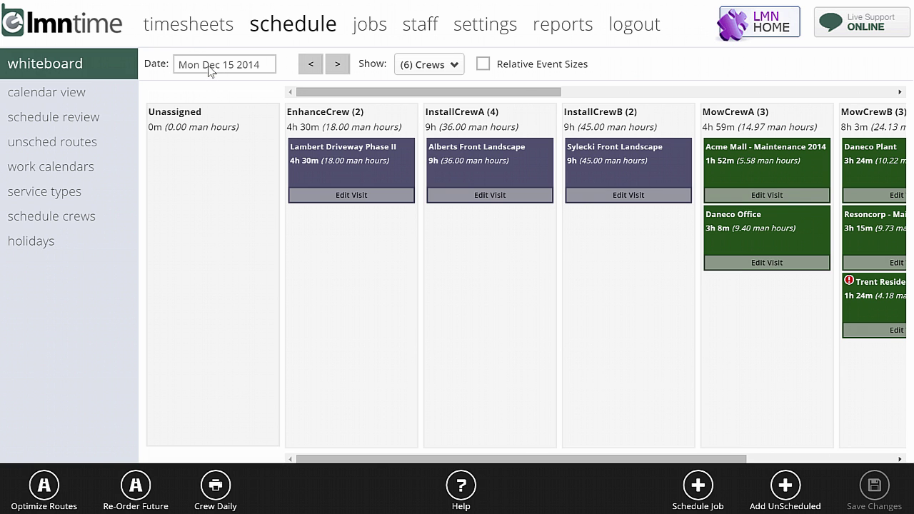
# Look at the whiteboard's date picker and its list of displayed crews without changing either selection
pyautogui.click(264, 65)
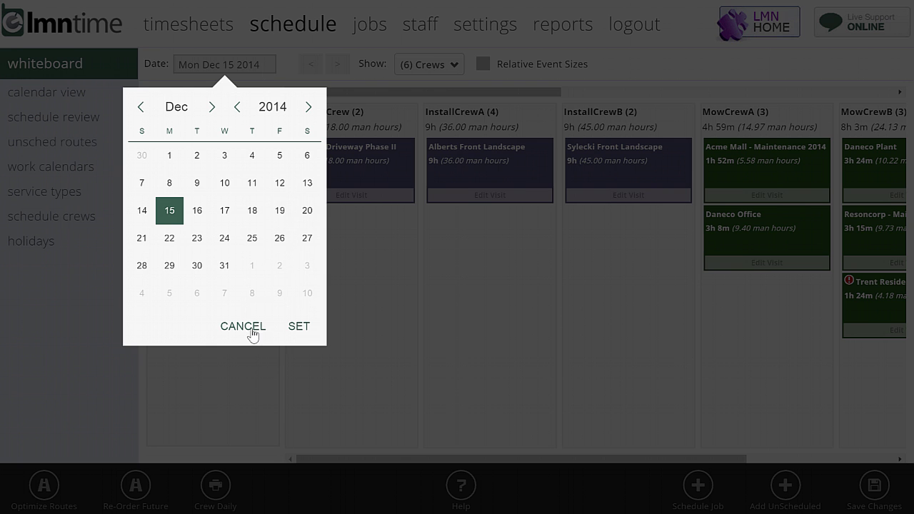
pyautogui.click(247, 328)
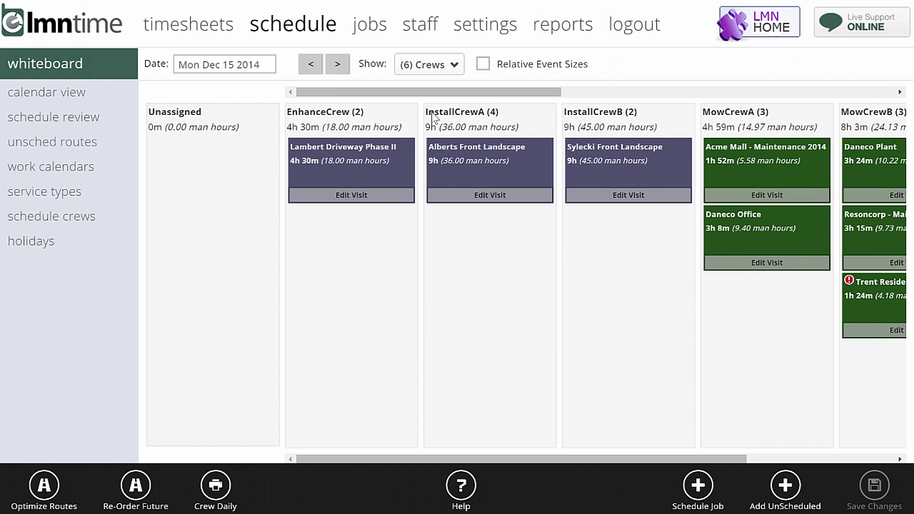
pyautogui.click(450, 65)
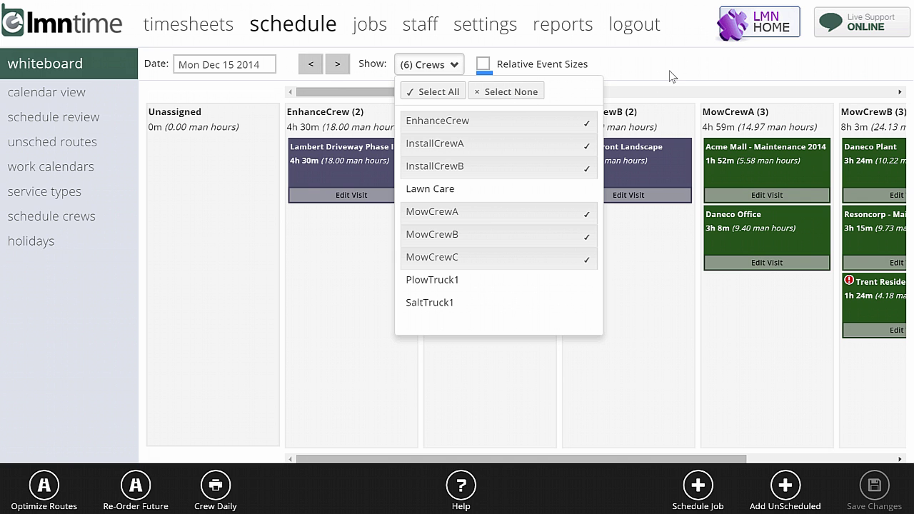
pyautogui.click(494, 85)
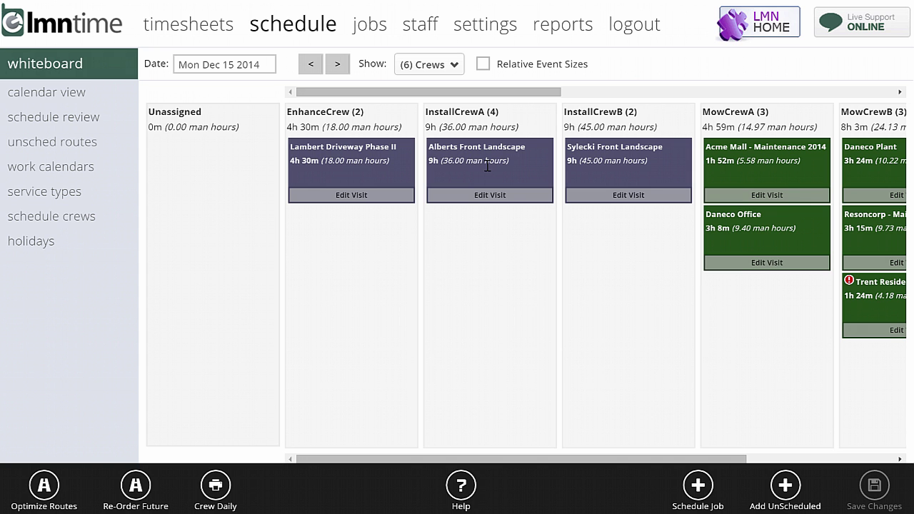
# Display the visits at relative event sizes to compare their durations across crews, and restore uniform sizes
pyautogui.click(483, 65)
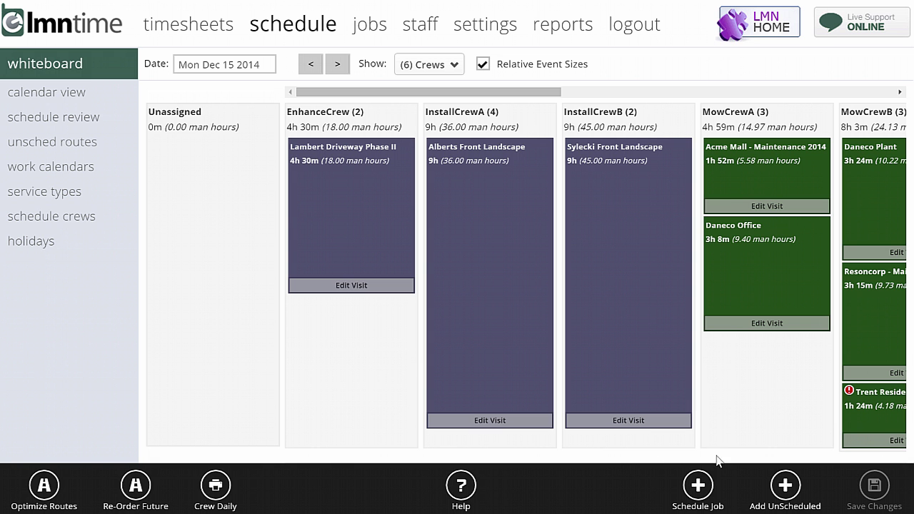
pyautogui.moveTo(514, 93); pyautogui.dragTo(487, 92)
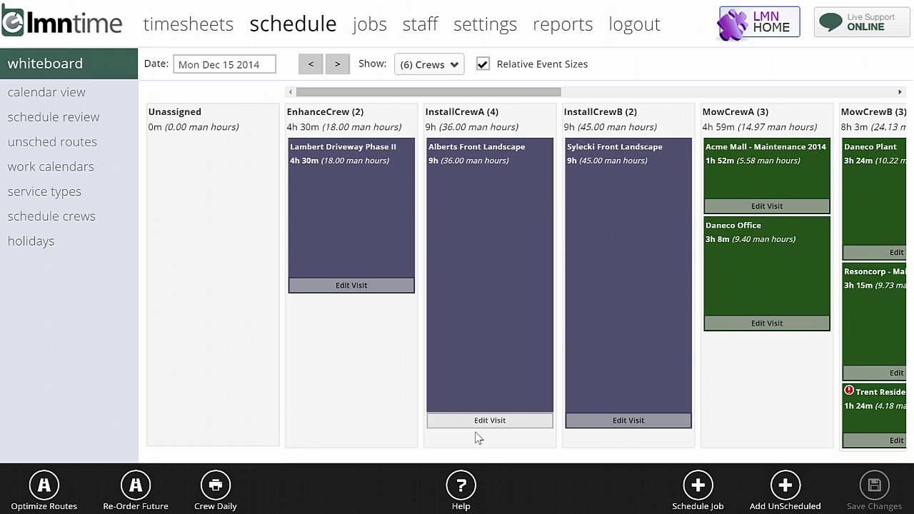
pyautogui.click(483, 65)
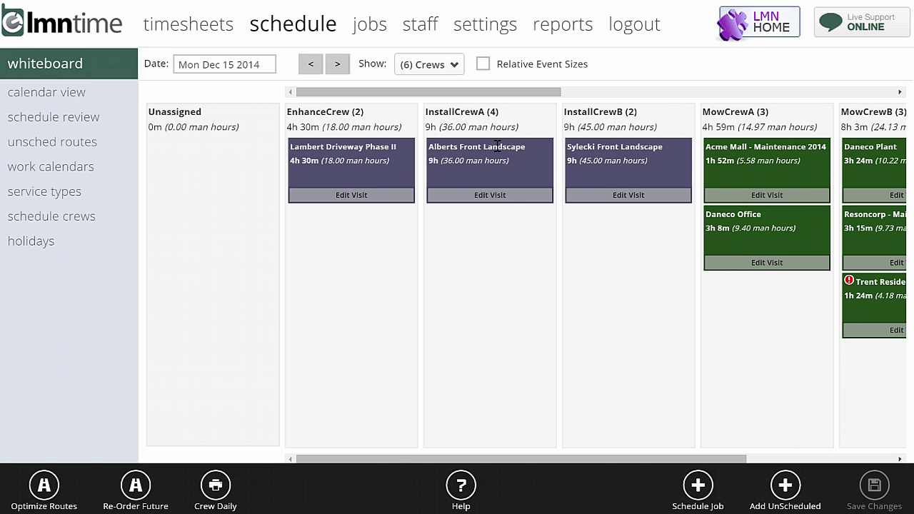
# Reassign the residence maintenance visit from MowCrewB to MowCrewA, placing it below the Daneco Office visit
pyautogui.moveTo(430, 461); pyautogui.dragTo(490, 473)
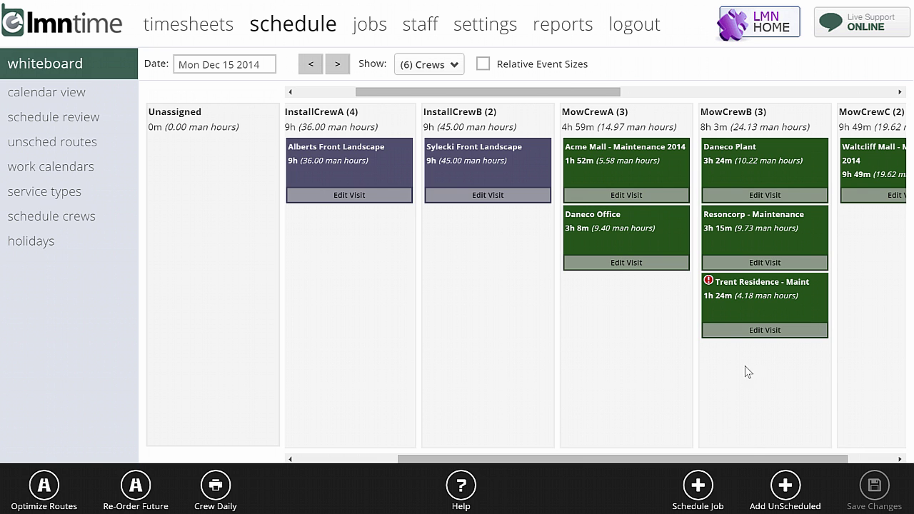
pyautogui.moveTo(744, 459); pyautogui.dragTo(514, 461)
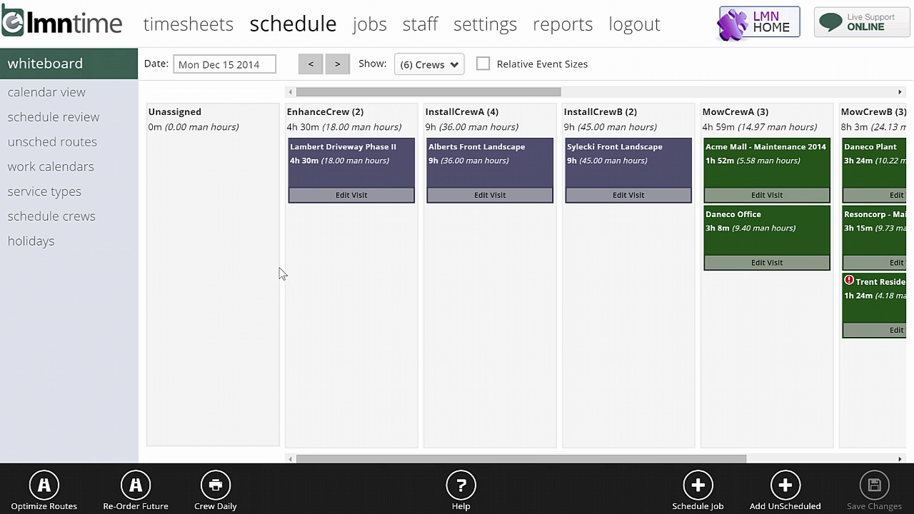
pyautogui.moveTo(722, 460); pyautogui.dragTo(902, 480)
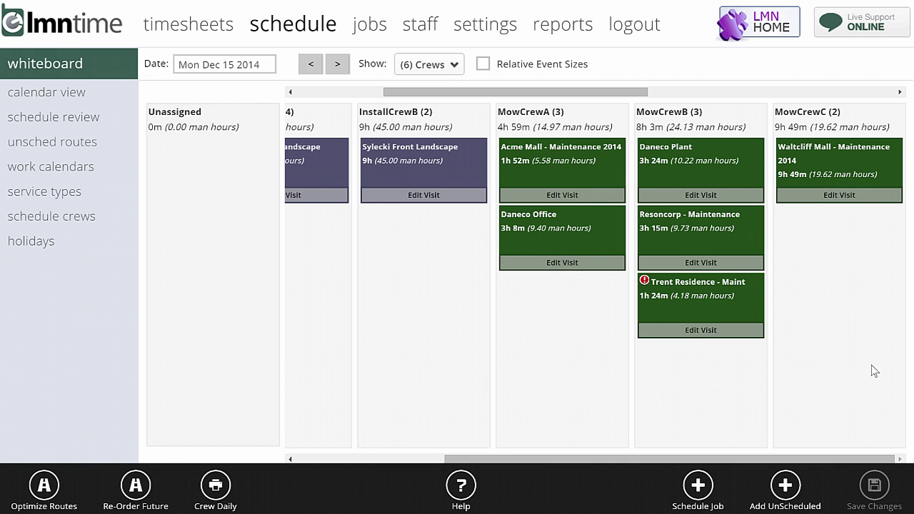
pyautogui.moveTo(717, 294); pyautogui.dragTo(560, 306)
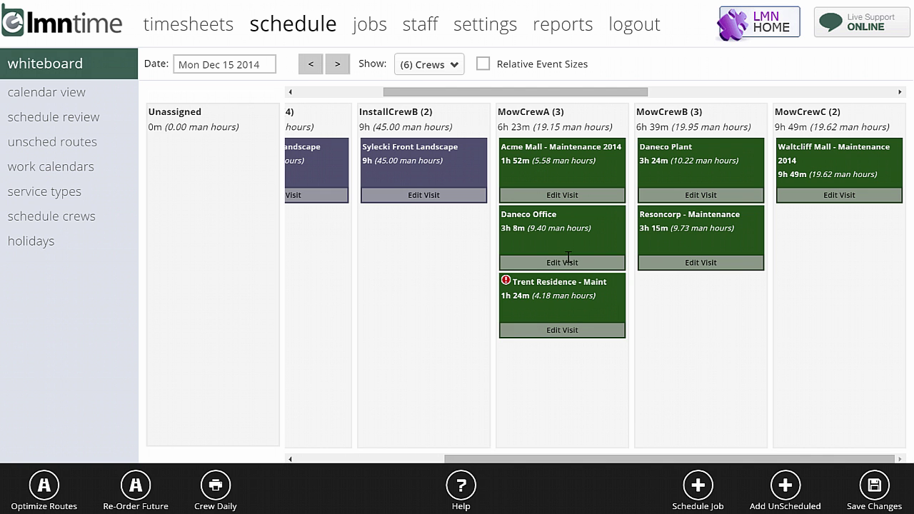
pyautogui.moveTo(590, 310)
pyautogui.mouseDown()
pyautogui.moveTo(575, 176)
pyautogui.moveTo(603, 316)
pyautogui.mouseUp()
pyautogui.hscroll(-2, 626, 456)
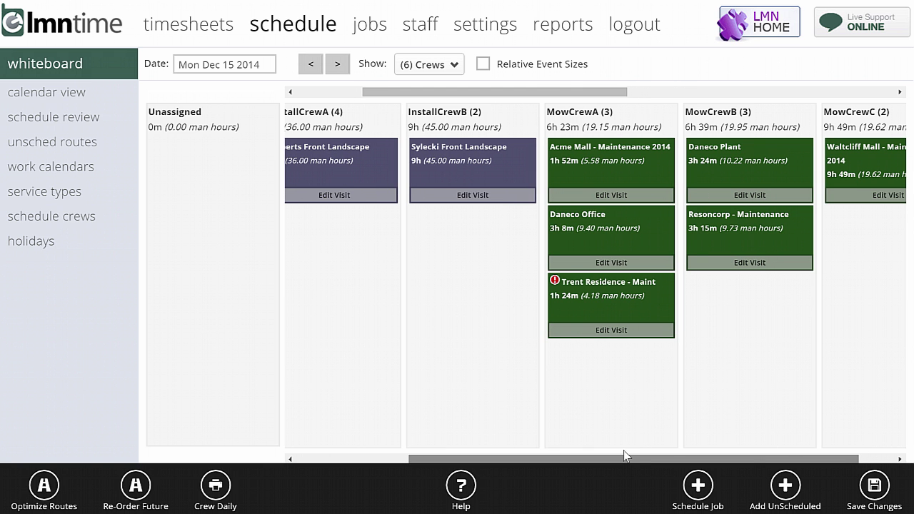
pyautogui.hscroll(-2, 508, 431)
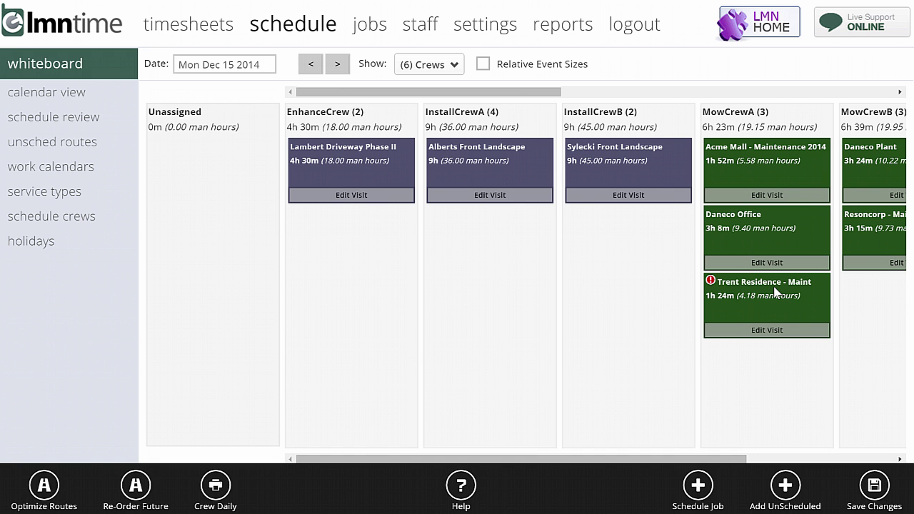
# Optimize the route for MowCrewA, keeping the existing start and end addresses
pyautogui.click(45, 487)
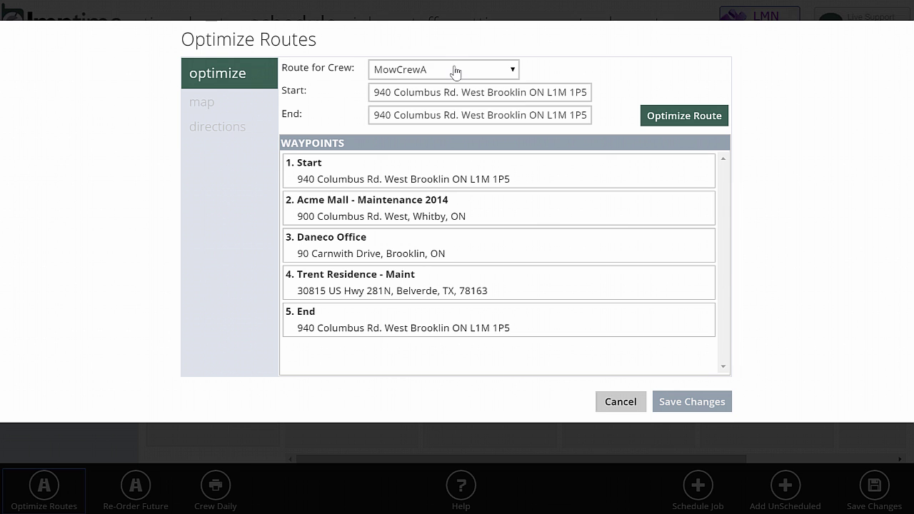
pyautogui.click(455, 72)
pyautogui.click(444, 86)
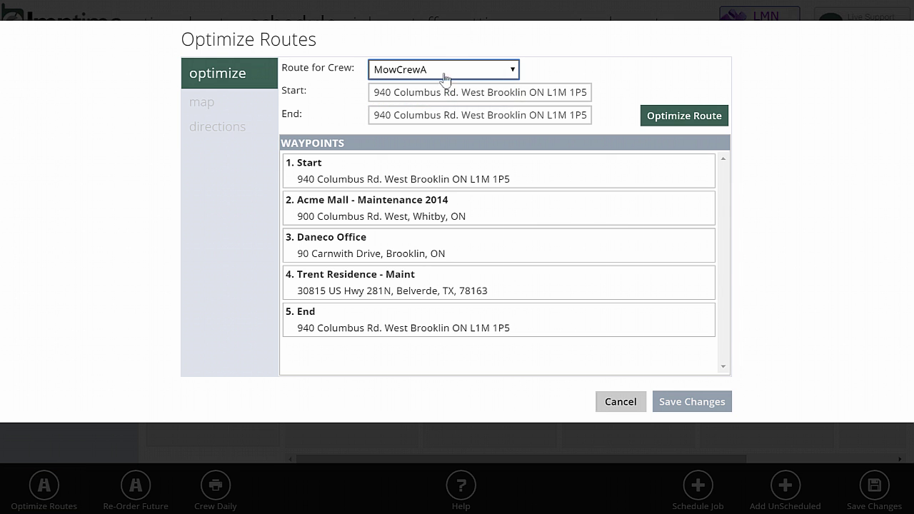
pyautogui.click(445, 71)
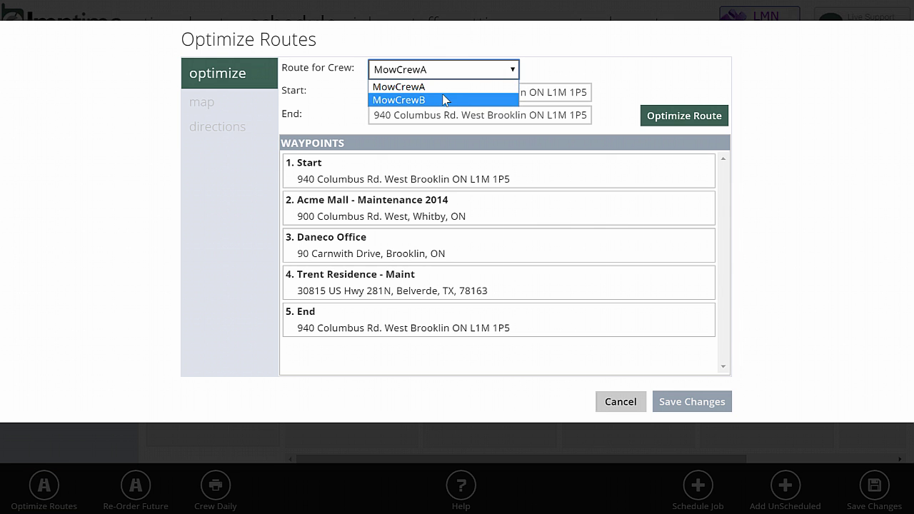
pyautogui.click(592, 54)
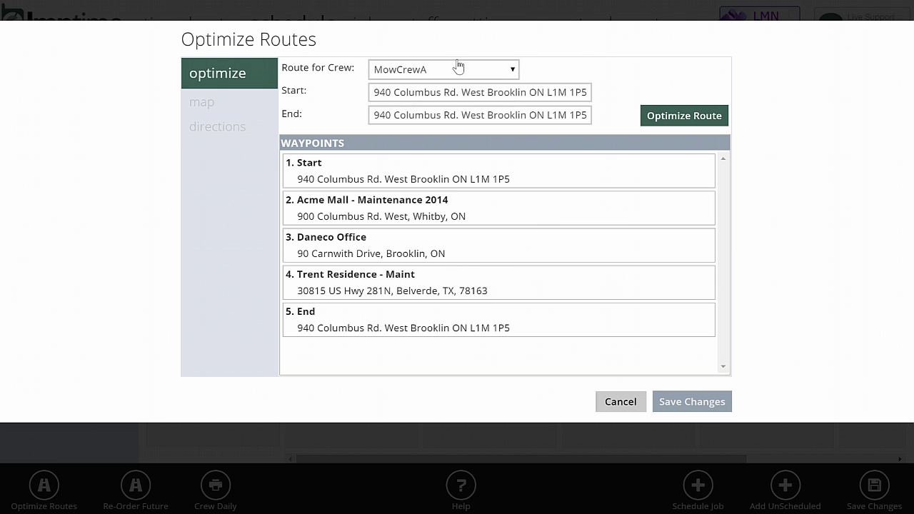
pyautogui.click(473, 96)
pyautogui.click(471, 116)
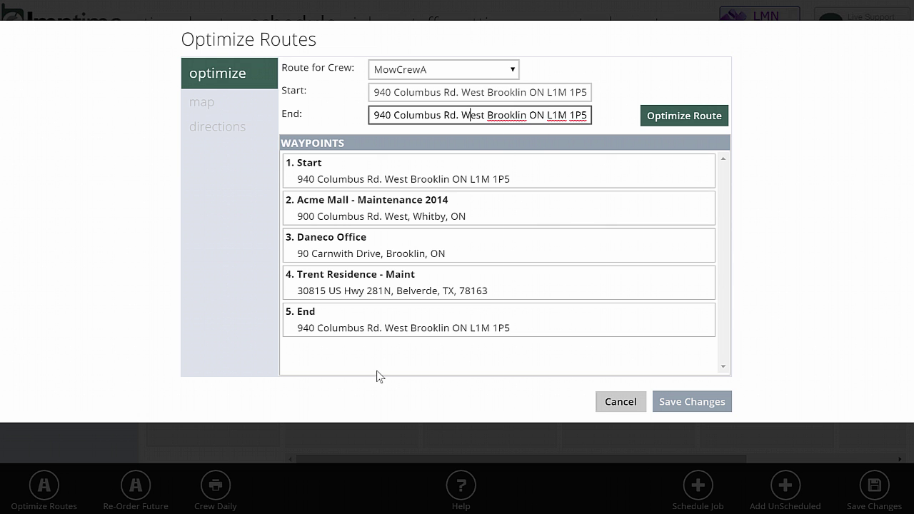
pyautogui.click(683, 116)
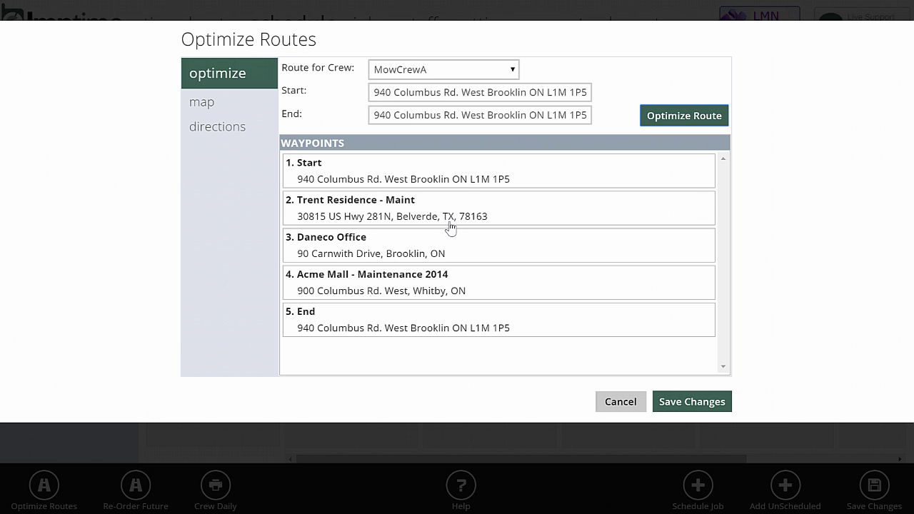
# Review the optimized route's map and driving directions, and save the route with the changes applied to future dates
pyautogui.click(194, 108)
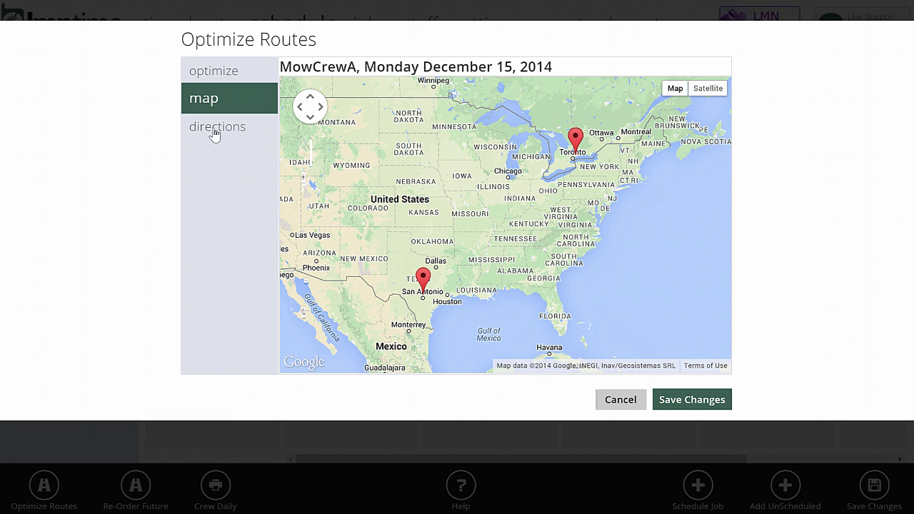
pyautogui.click(214, 130)
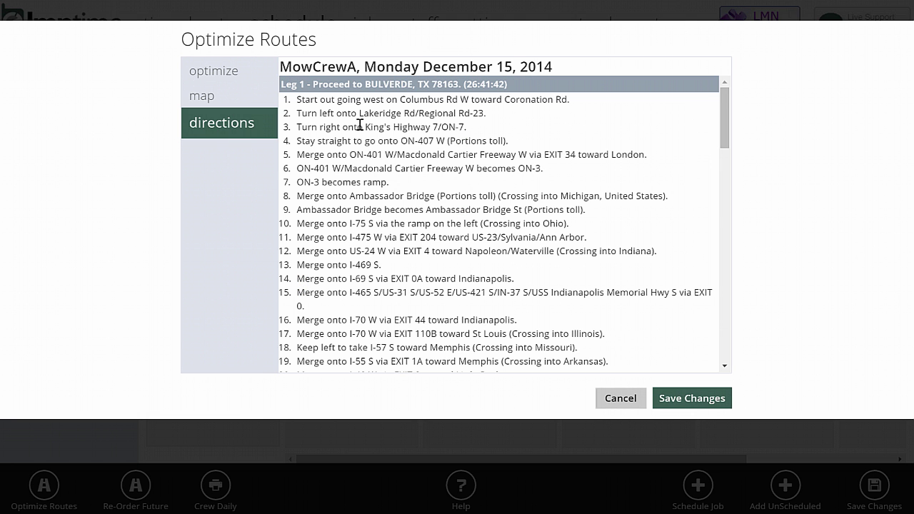
pyautogui.scroll(-15, 361, 155)
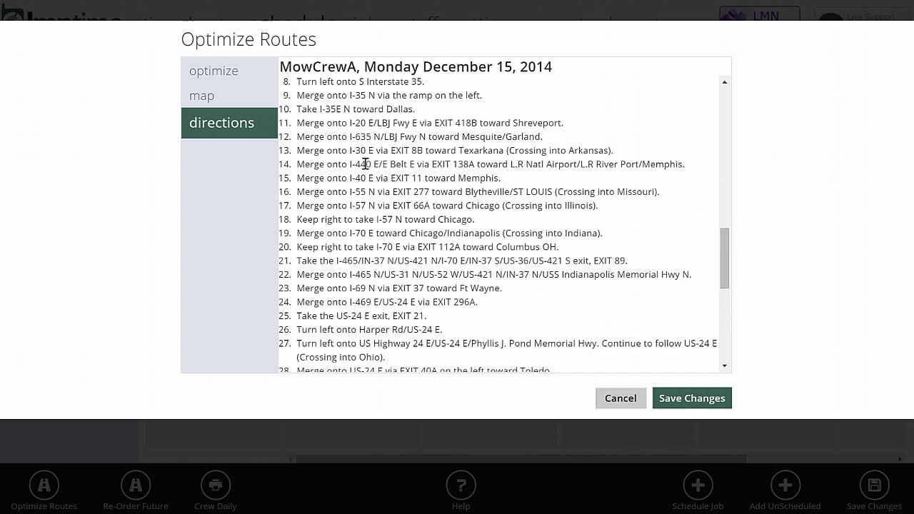
pyautogui.scroll(15, 366, 169)
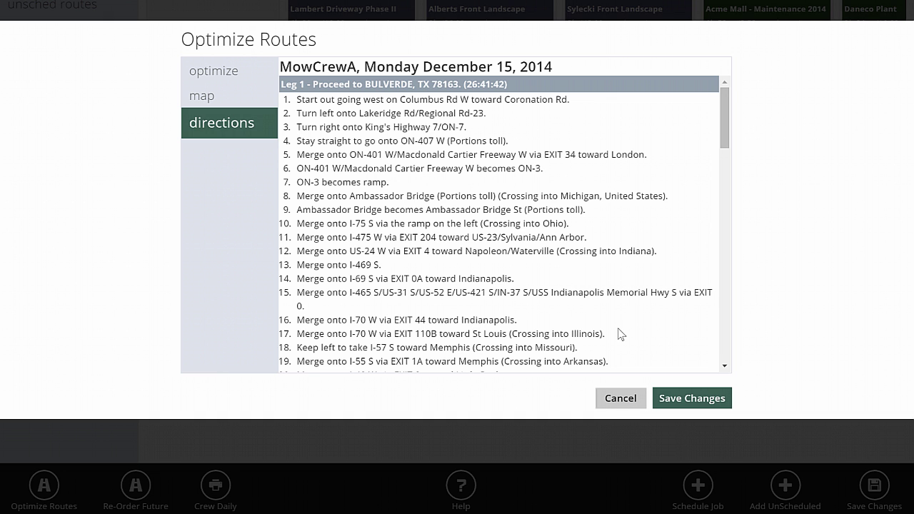
pyautogui.click(704, 407)
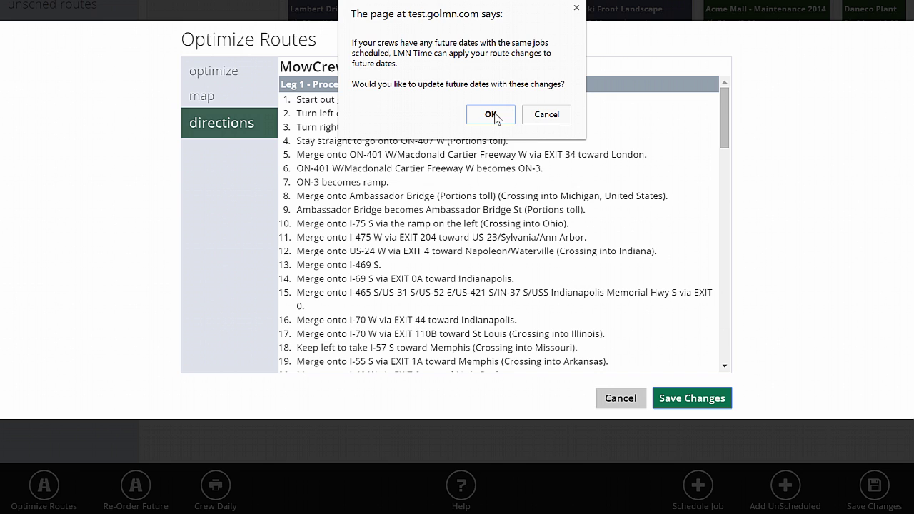
pyautogui.click(496, 115)
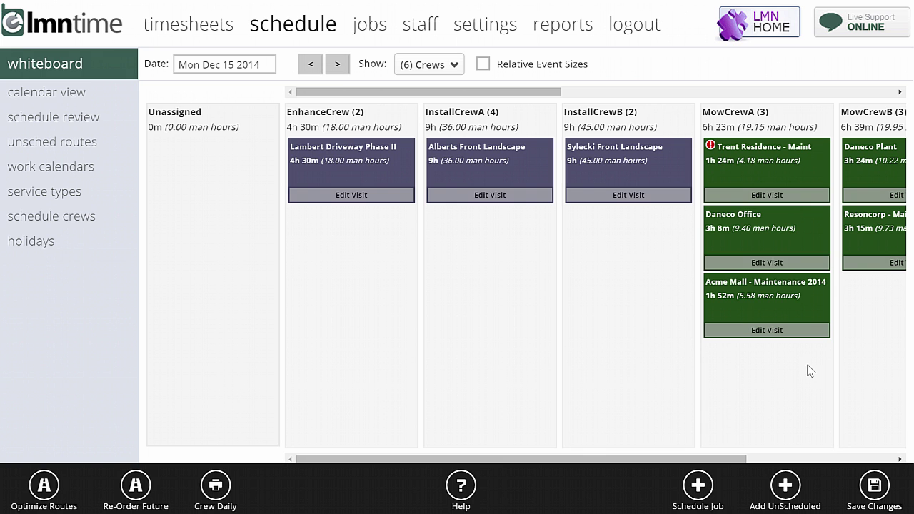
# Preview MowCrewA's route for re-ordering future dates and check the selectable crews, without applying the route
pyautogui.click(135, 488)
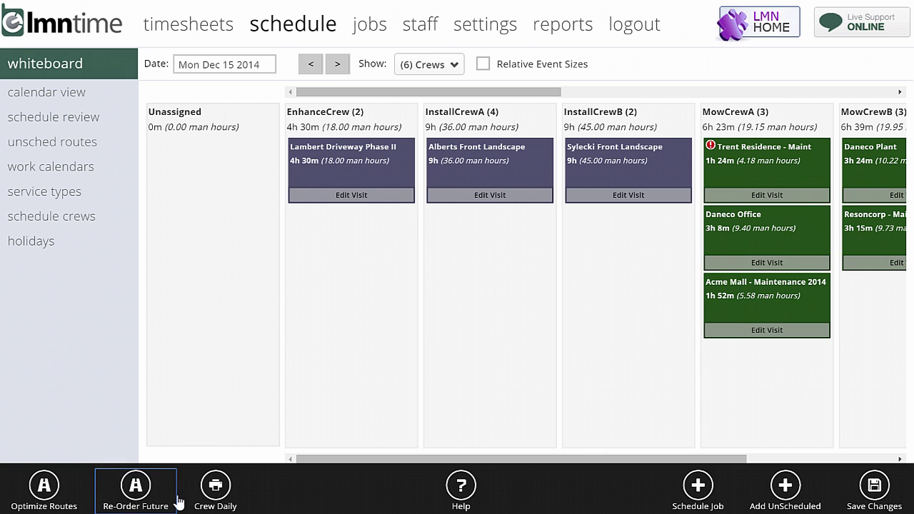
pyautogui.click(424, 81)
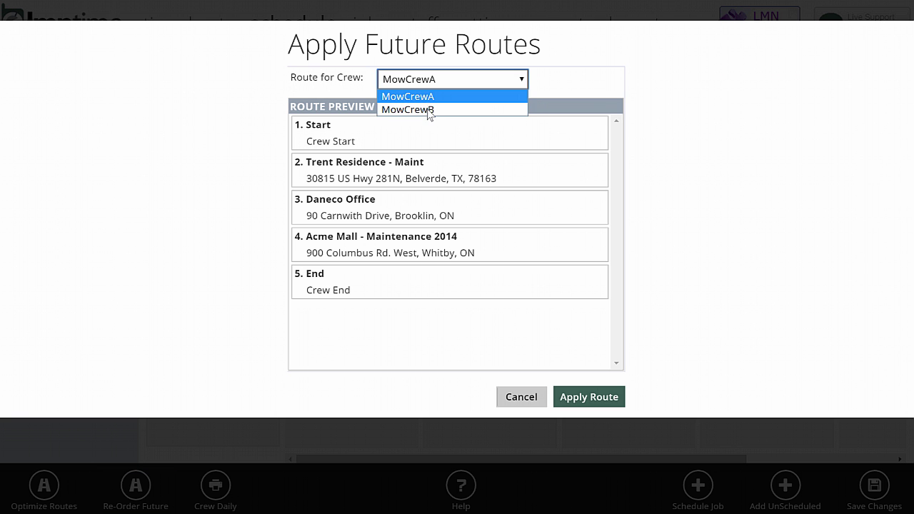
pyautogui.press('Escape')
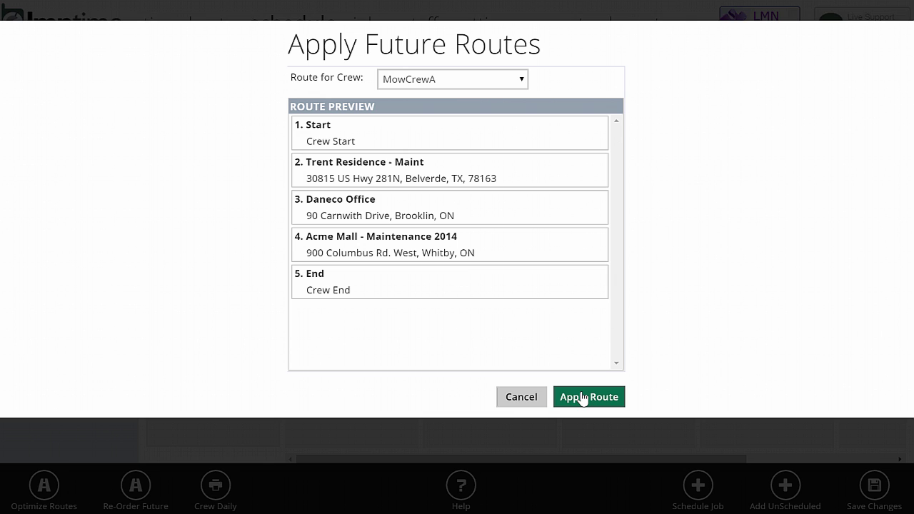
pyautogui.click(534, 399)
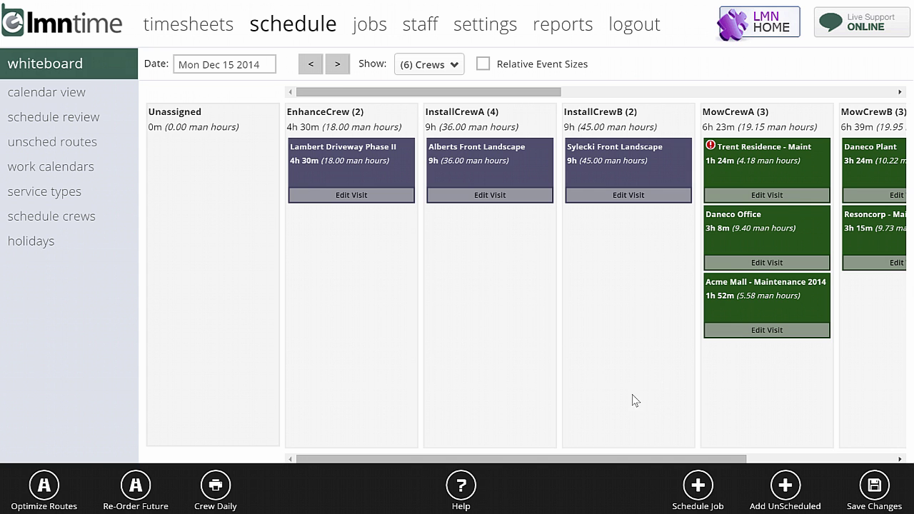
# Generate the Crew Daily report for all crews for Dec 15, 2014 and open it
pyautogui.click(223, 495)
pyautogui.click(417, 91)
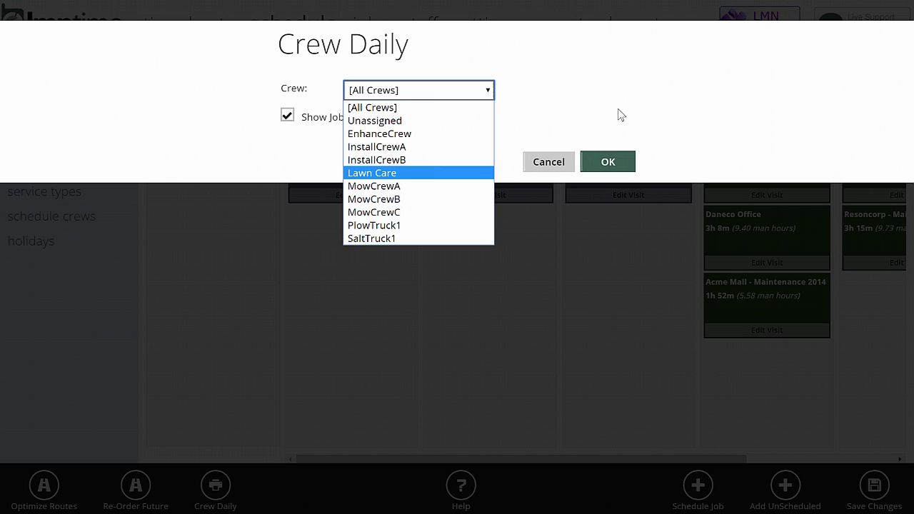
pyautogui.click(605, 140)
pyautogui.click(613, 163)
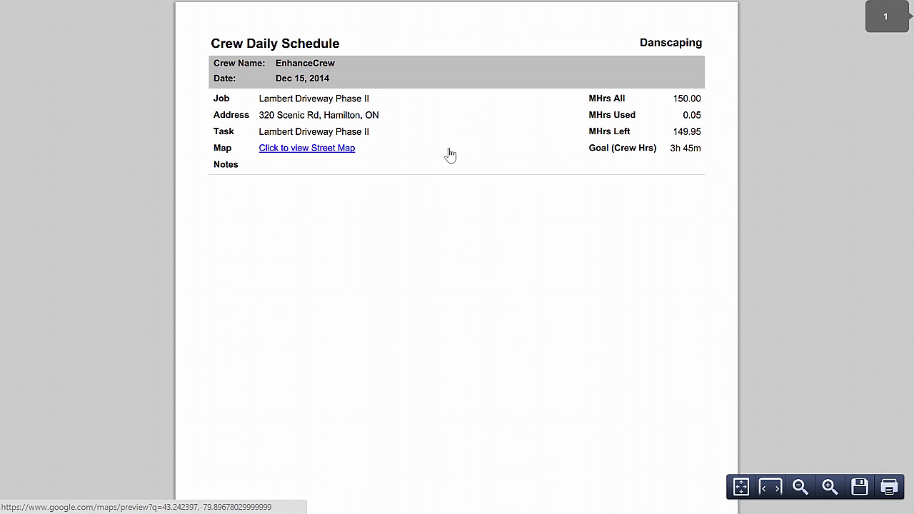
# Examine InstallCrewA's page in the Crew Daily report, checking the total, used and remaining man hours and the crew-hours goal
pyautogui.scroll(-6, 450, 154)
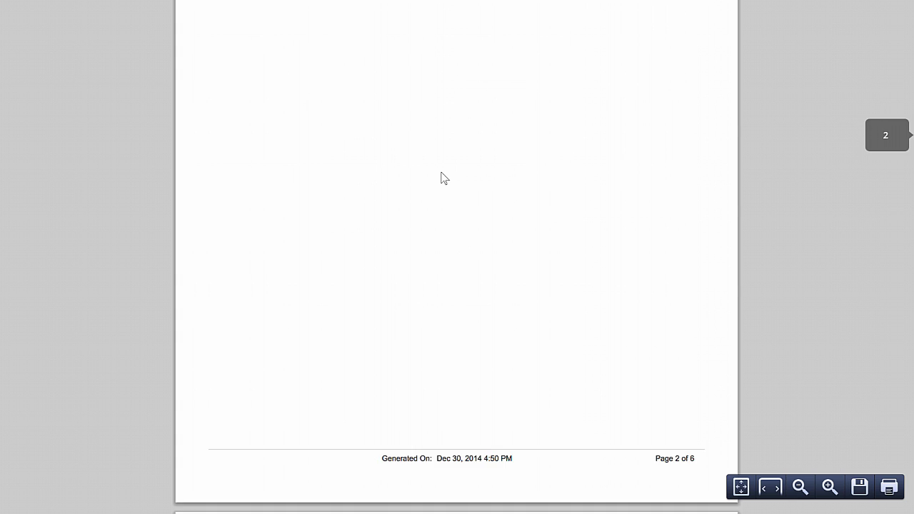
pyautogui.scroll(-7, 440, 177)
pyautogui.scroll(1, 400, 63)
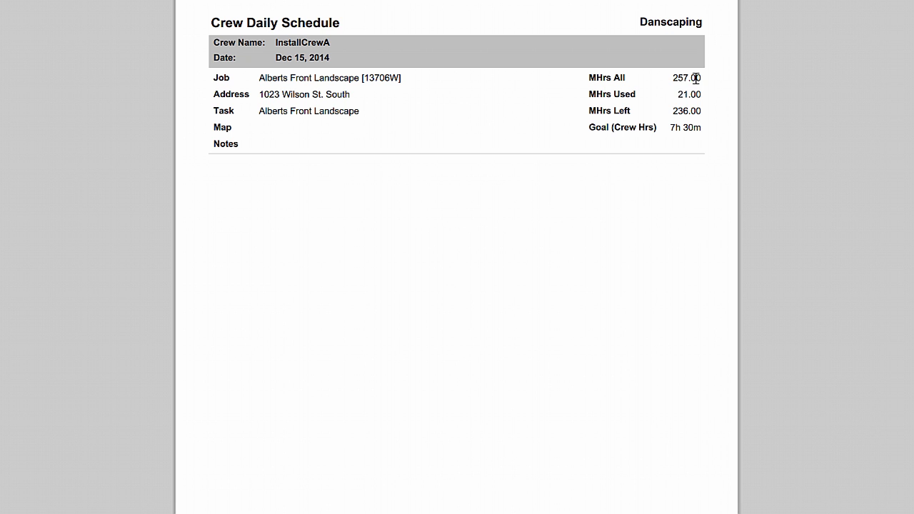
pyautogui.moveTo(672, 77); pyautogui.dragTo(705, 77)
pyautogui.doubleClick(677, 95)
pyautogui.doubleClick(698, 111)
pyautogui.moveTo(702, 127); pyautogui.dragTo(672, 133)
# Review the InstallCrewB and MowCrewA pages of the Crew Daily report, including the crew-hours goal for Daneco Office
pyautogui.scroll(-2, 632, 203)
pyautogui.scroll(-15, 628, 198)
pyautogui.scroll(4, 365, 182)
pyautogui.scroll(-10, 291, 250)
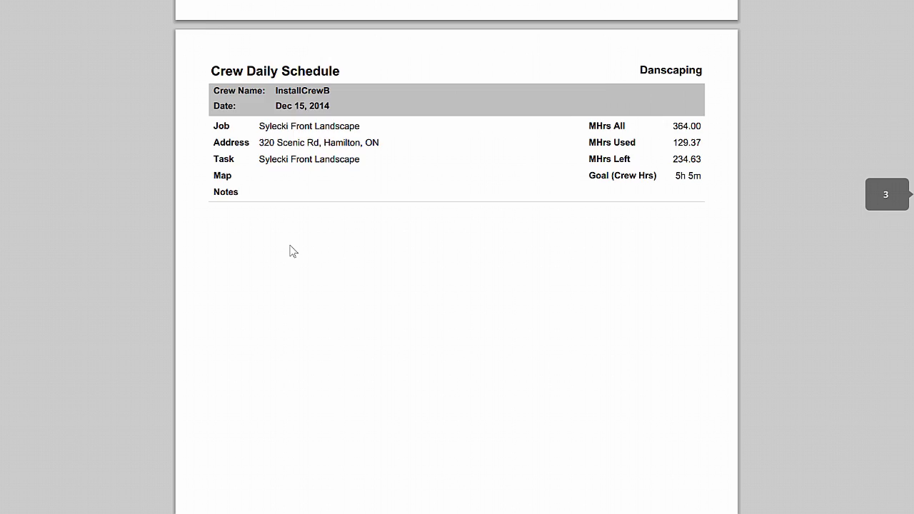
pyautogui.scroll(-20, 333, 160)
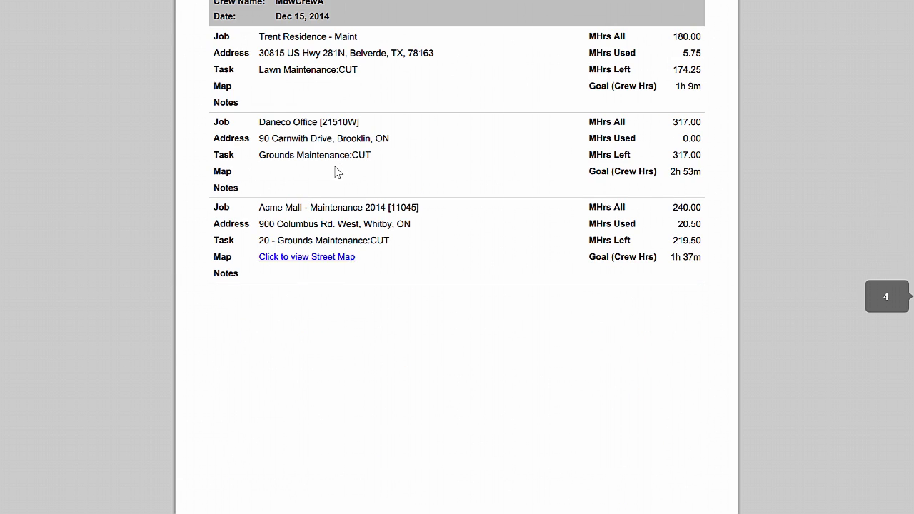
pyautogui.scroll(2, 341, 175)
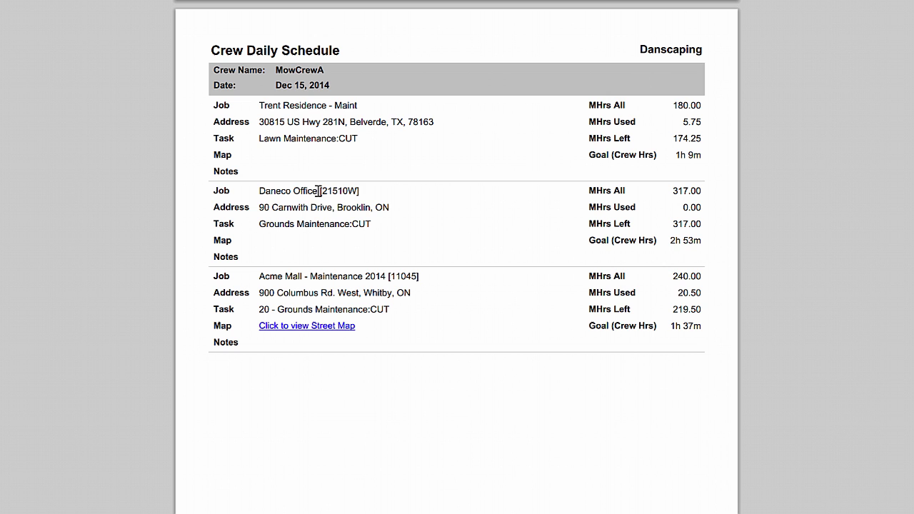
pyautogui.tripleClick(703, 244)
# Close the Crew Daily report, dismiss its notice and save the whiteboard's schedule changes
pyautogui.hotkey('ctrl', 'w')
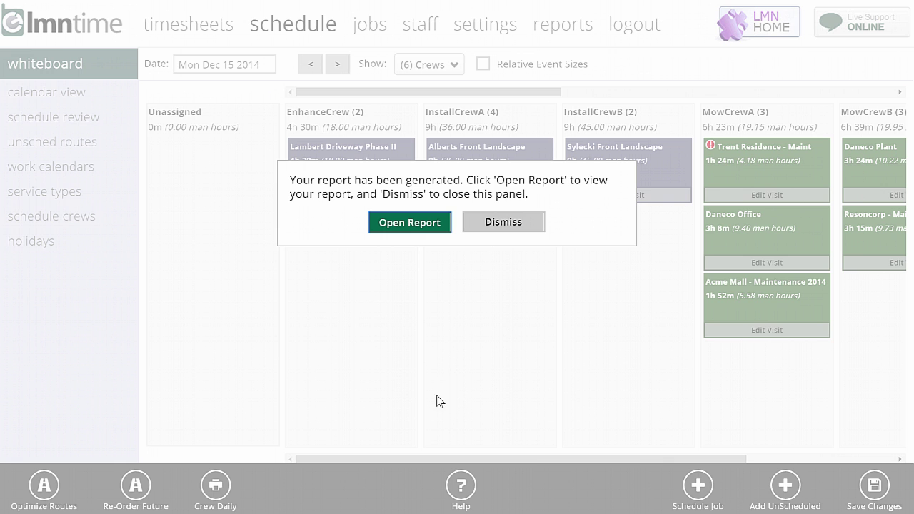
pyautogui.click(502, 221)
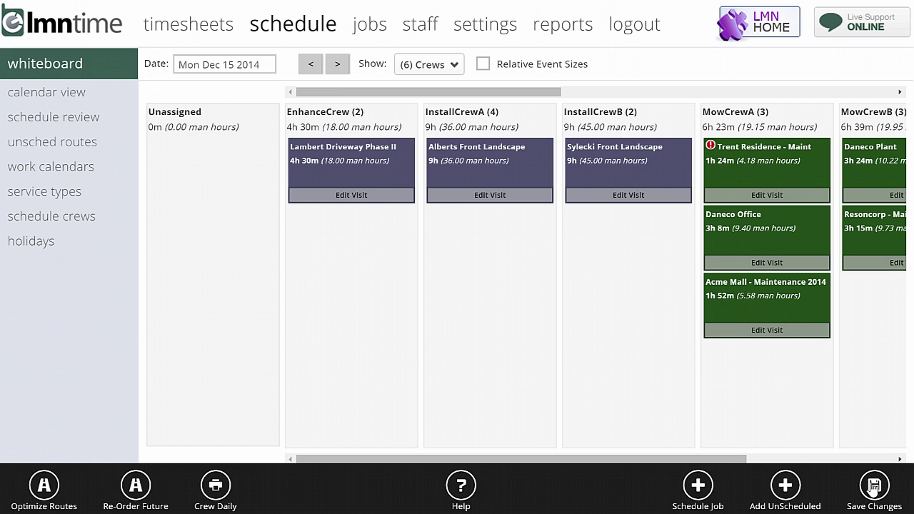
pyautogui.click(874, 490)
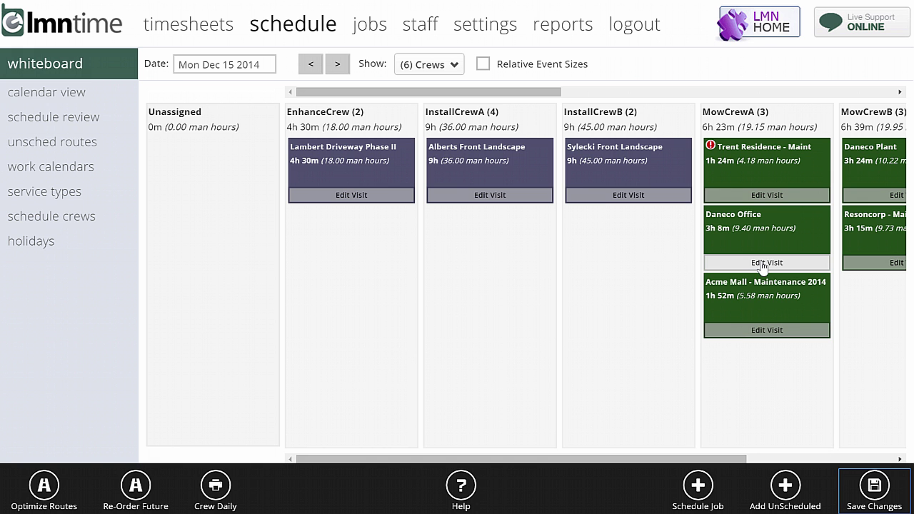
# Reorder MowCrewA's visits so that Daneco Office comes first, followed by the residence maintenance visit and Acme Mall
pyautogui.moveTo(763, 266); pyautogui.dragTo(676, 267)
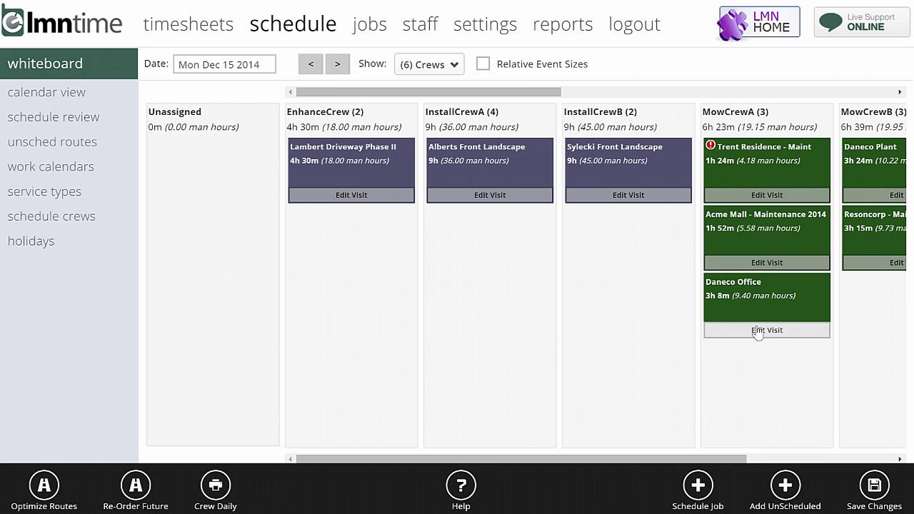
pyautogui.moveTo(762, 297); pyautogui.dragTo(795, 250)
pyautogui.moveTo(774, 300); pyautogui.dragTo(775, 215)
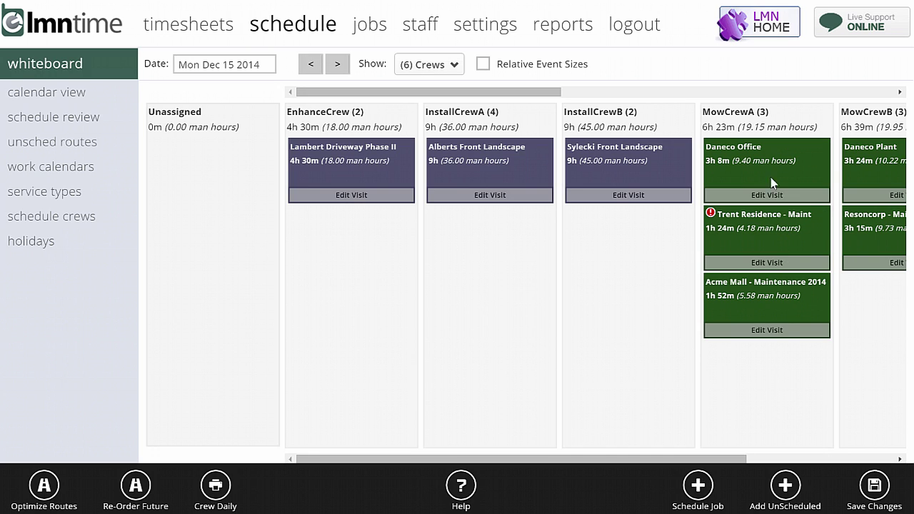
# Check the crews available for reassigning all future Daneco Office visits, and leave the visit's editor without assigning a crew
pyautogui.click(767, 194)
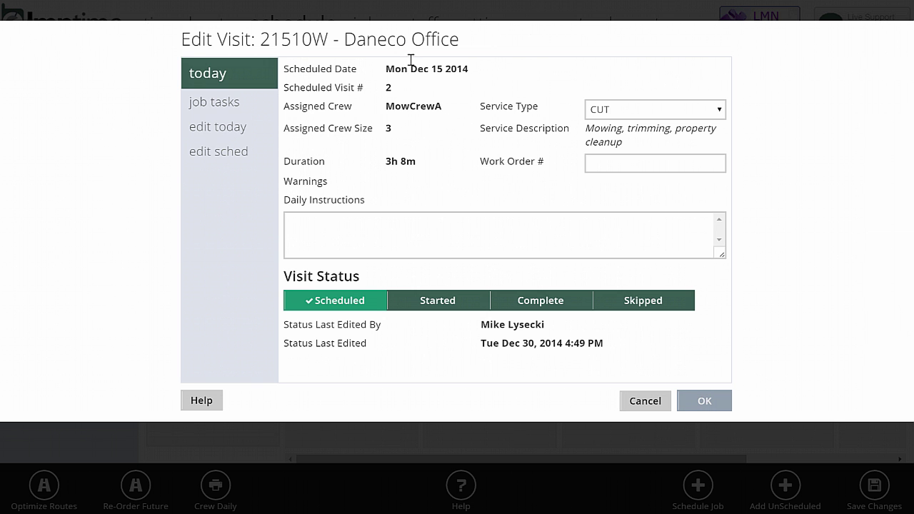
pyautogui.click(229, 152)
pyautogui.click(365, 87)
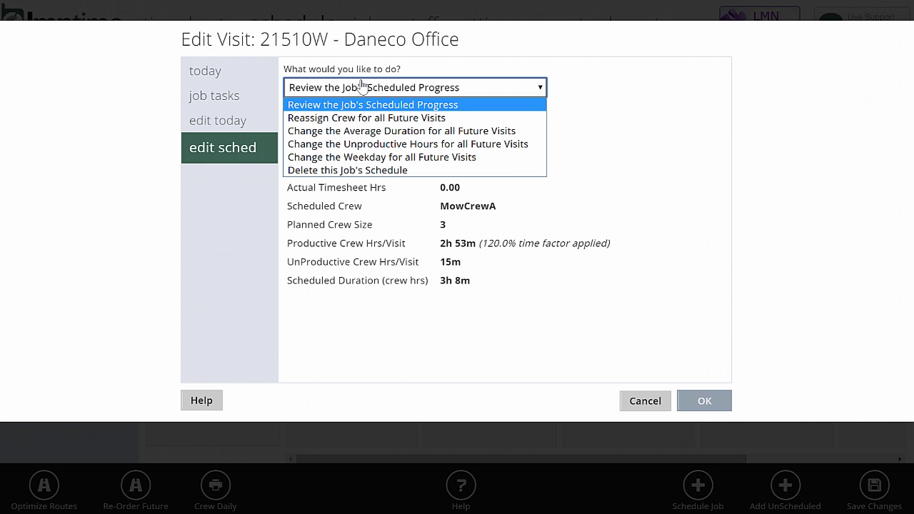
pyautogui.click(363, 120)
pyautogui.click(526, 212)
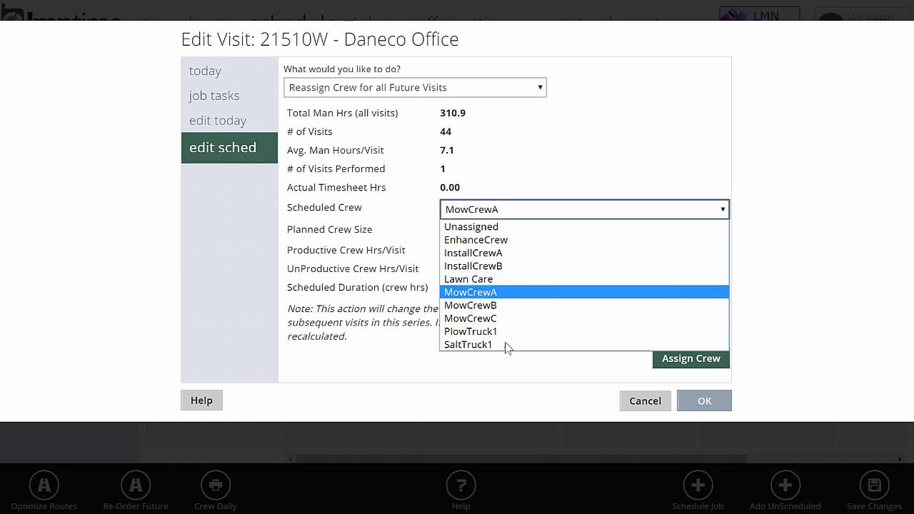
pyautogui.click(762, 329)
pyautogui.click(650, 401)
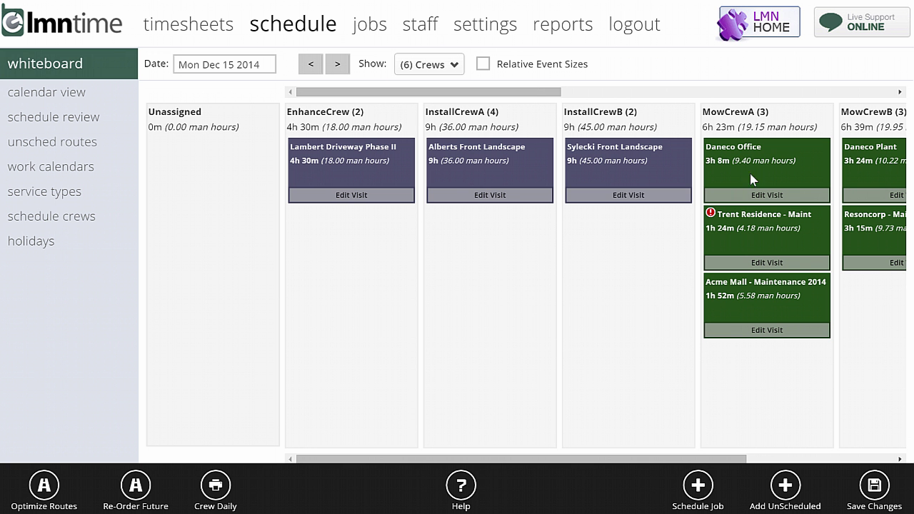
# Check the schedule-editing options for the Acme Mall - Maintenance 2014 visit, and leave its editor without changes
pyautogui.click(766, 331)
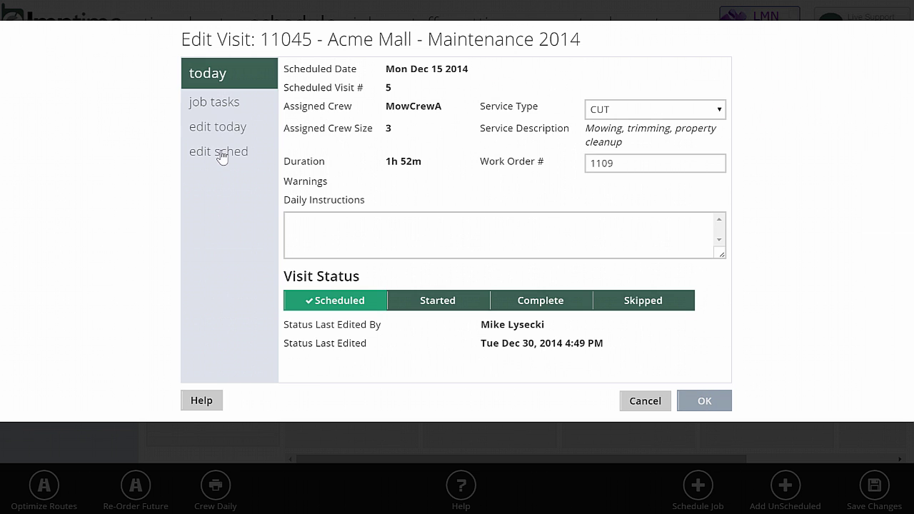
pyautogui.click(220, 155)
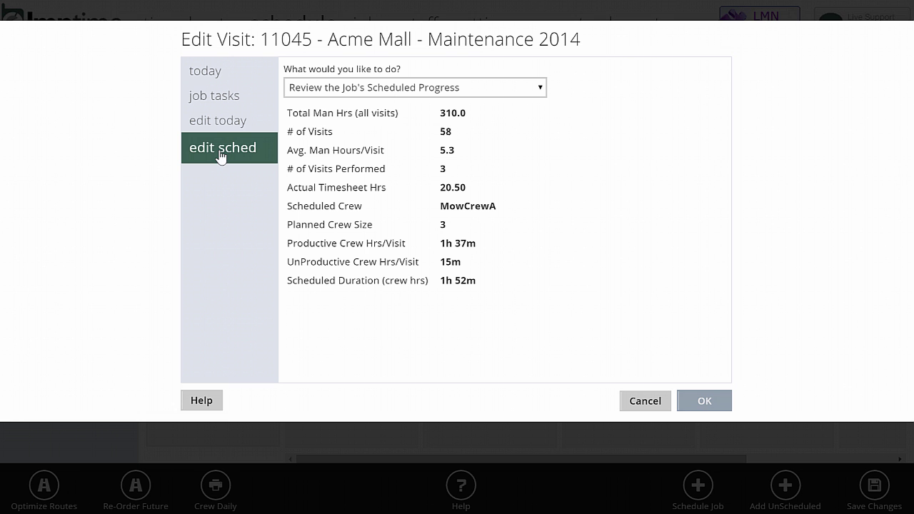
pyautogui.click(389, 93)
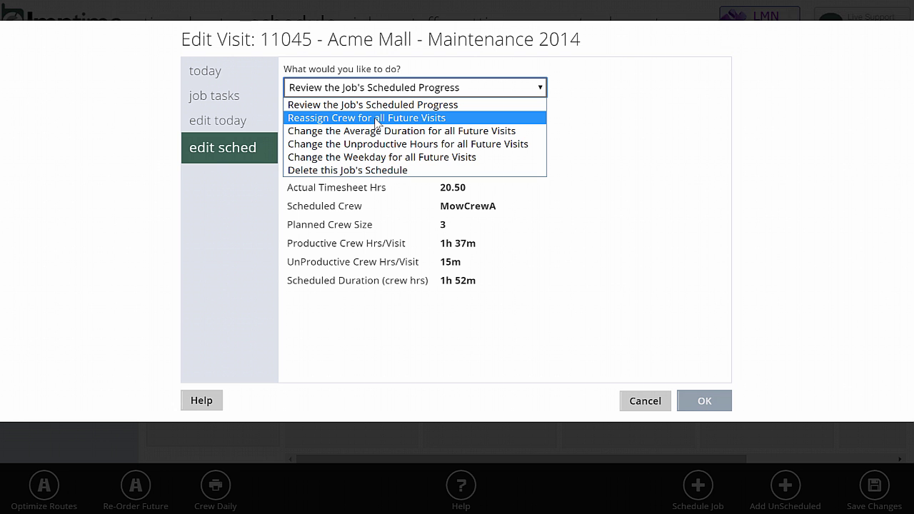
pyautogui.click(645, 401)
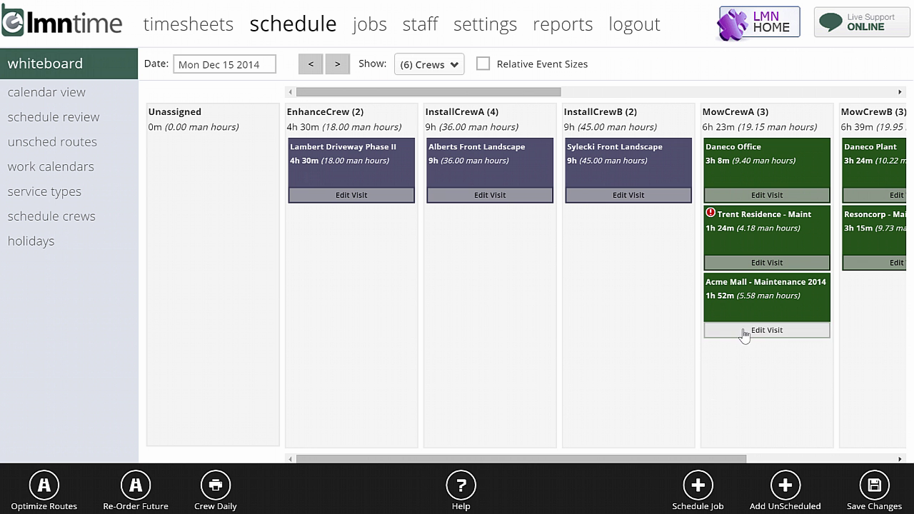